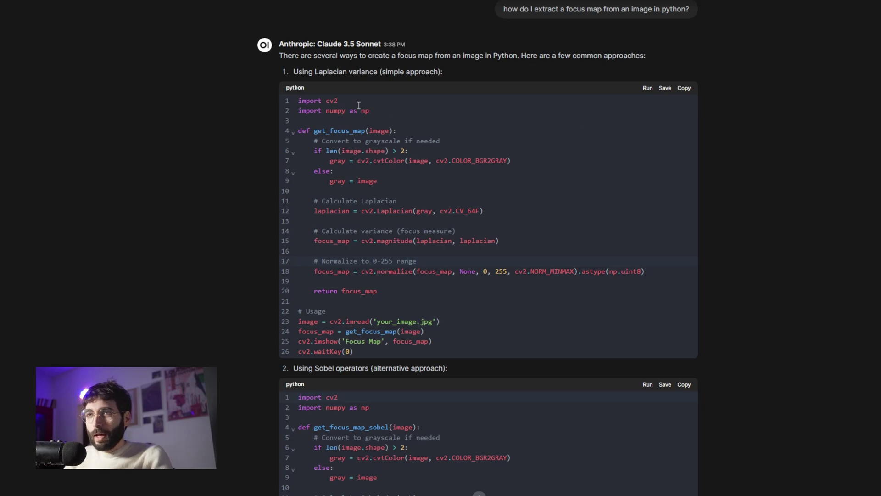
pyautogui.moveTo(338, 101); pyautogui.dragTo(297, 101)
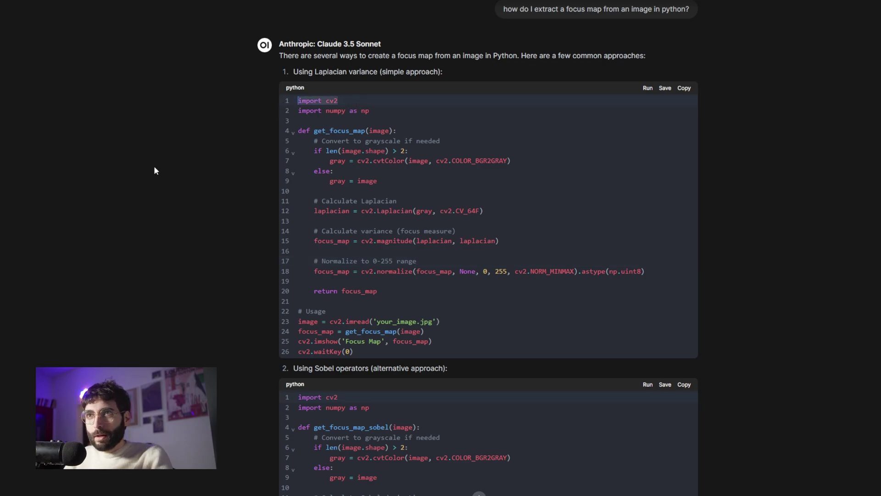
pyautogui.click(163, 217)
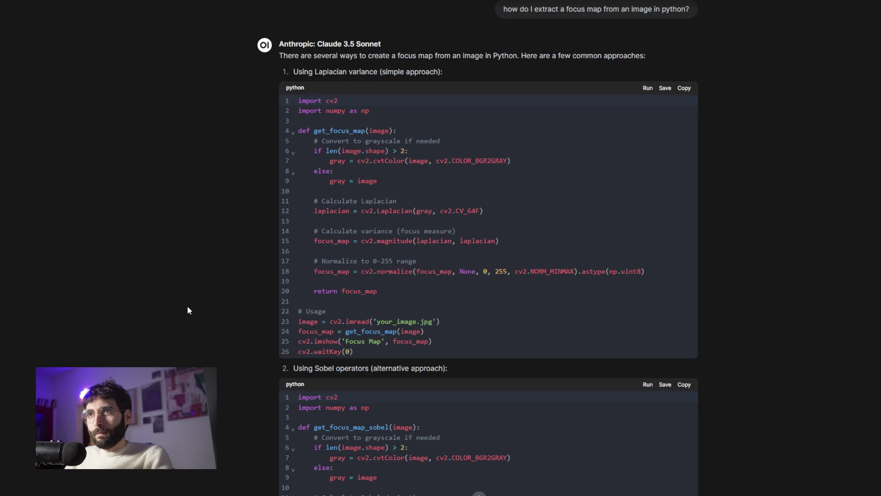
pyautogui.scroll(-9, 186, 304)
pyautogui.scroll(-12, 185, 303)
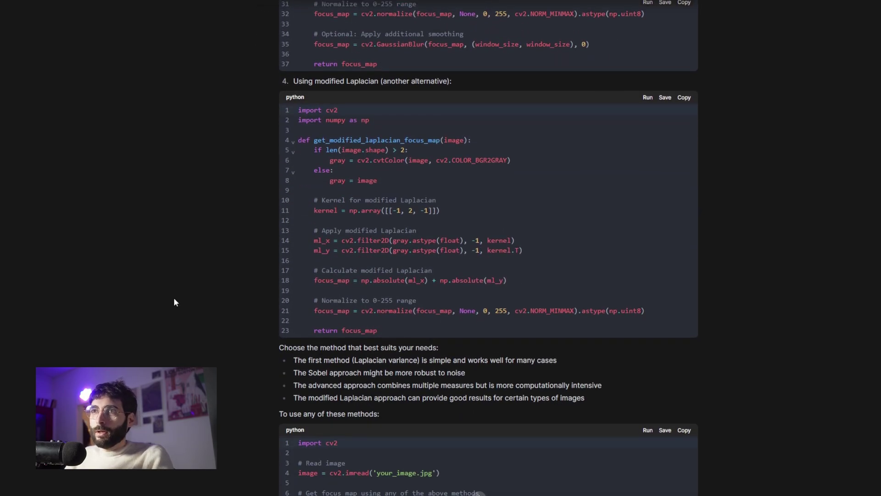
pyautogui.scroll(-8, 185, 298)
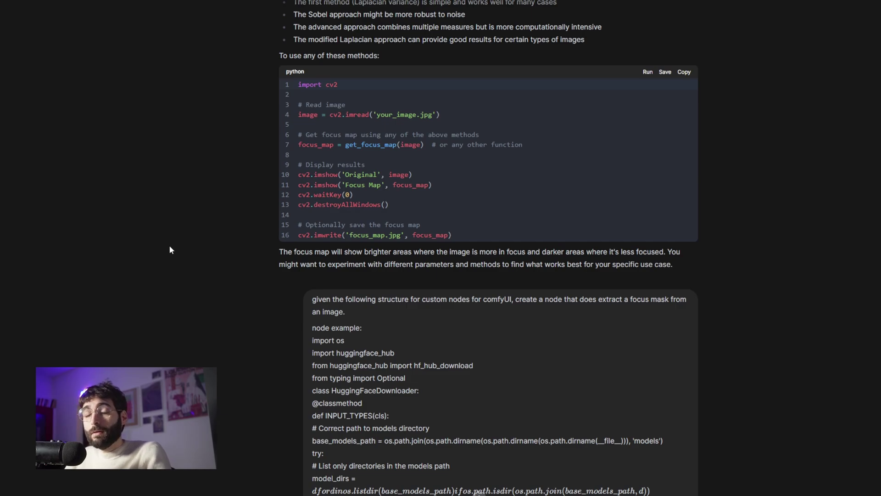
pyautogui.scroll(-2, 205, 327)
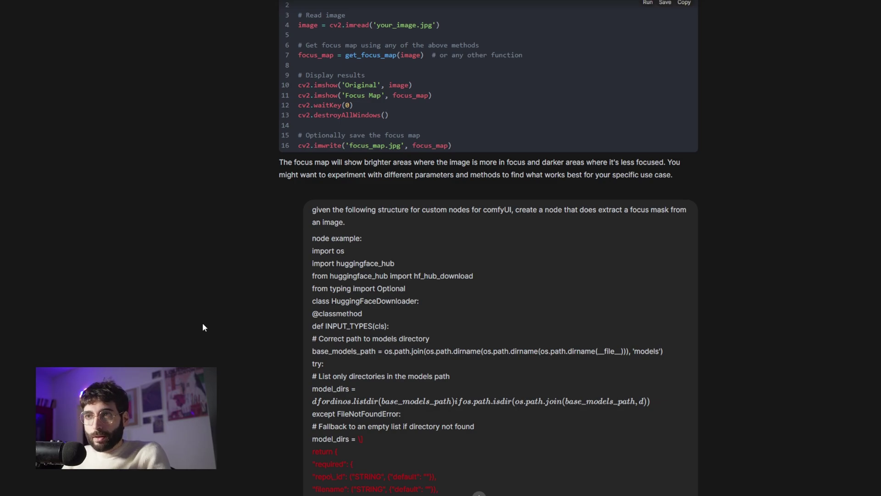
pyautogui.scroll(2, 256, 138)
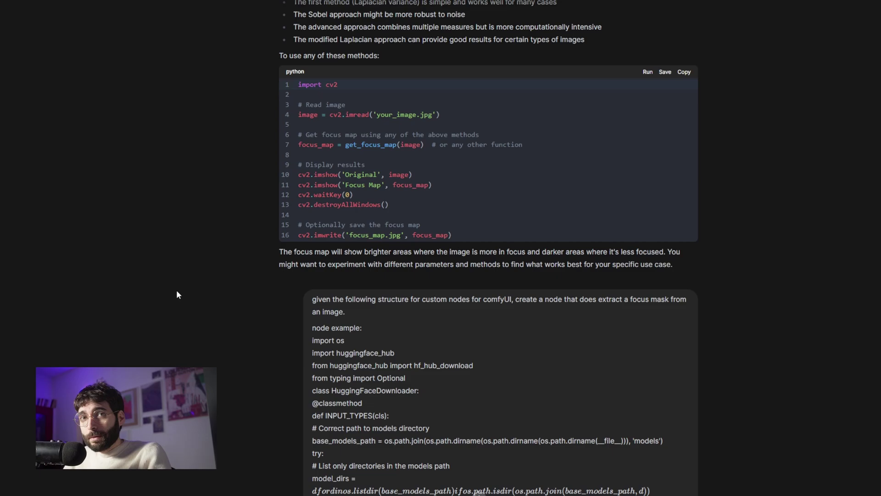
pyautogui.scroll(-12, 178, 296)
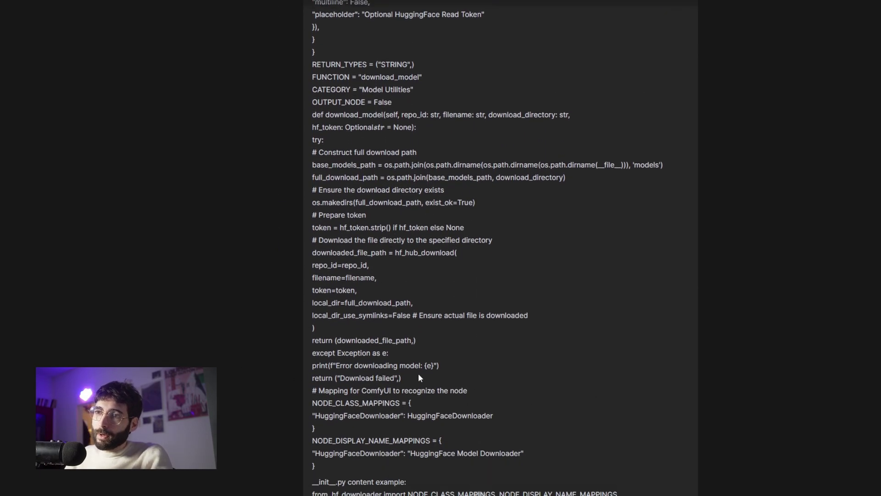
# Read through Claude's focus_mask.py replies and the OpenCV error message in Open WebUI
pyautogui.scroll(-10, 418, 373)
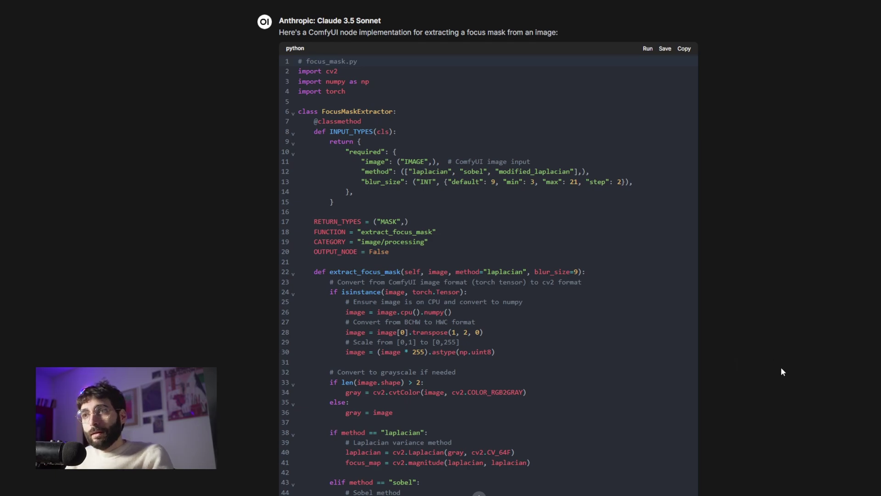
pyautogui.scroll(-12, 588, 187)
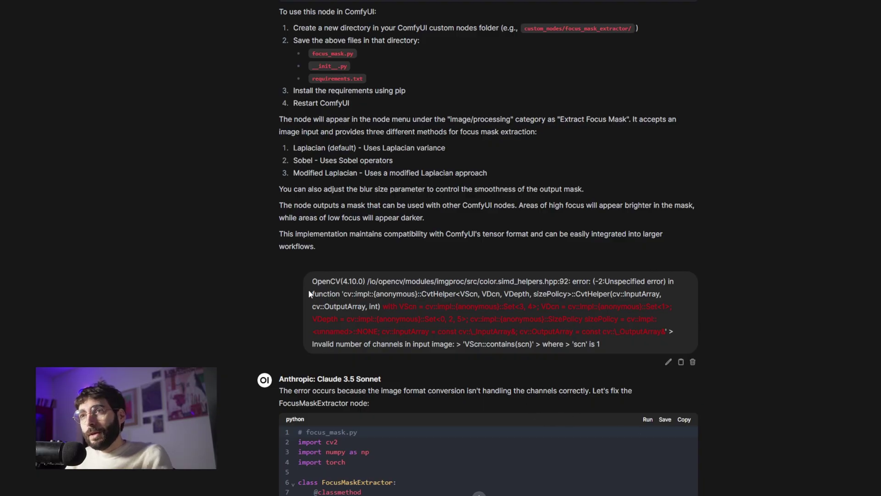
pyautogui.moveTo(310, 293); pyautogui.dragTo(646, 341)
pyautogui.click(725, 381)
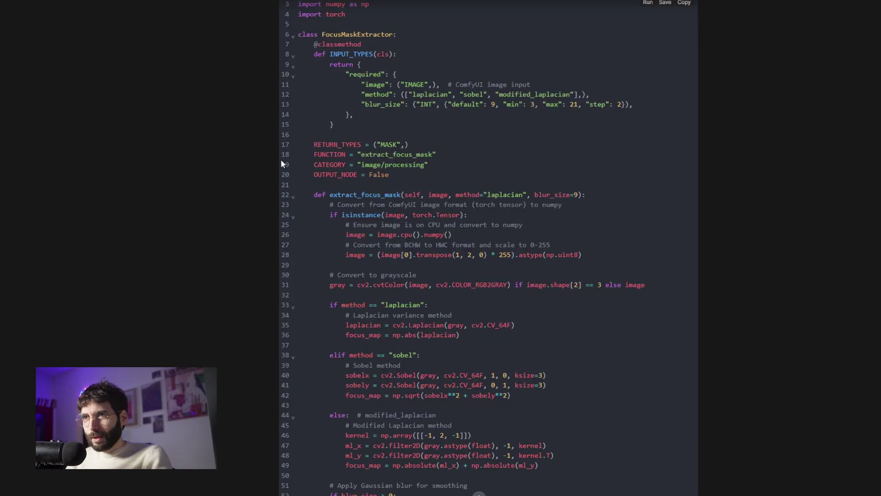
pyautogui.scroll(-12, 543, 371)
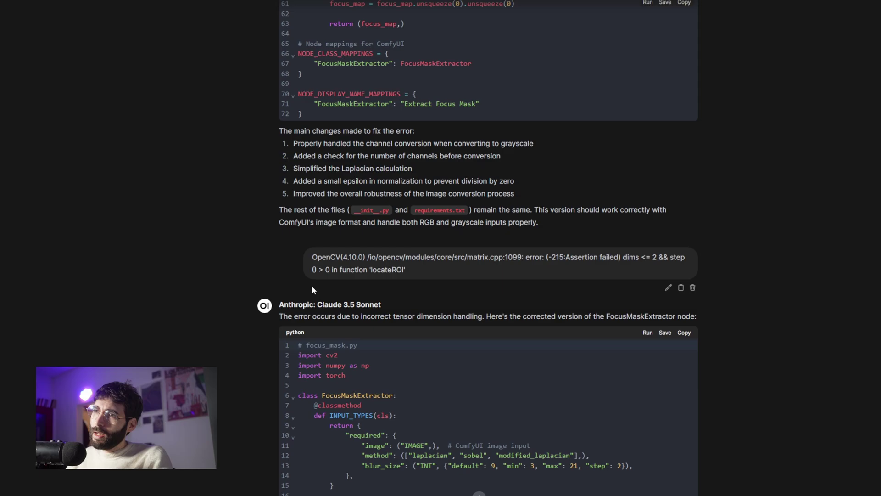
pyautogui.scroll(-14, 534, 347)
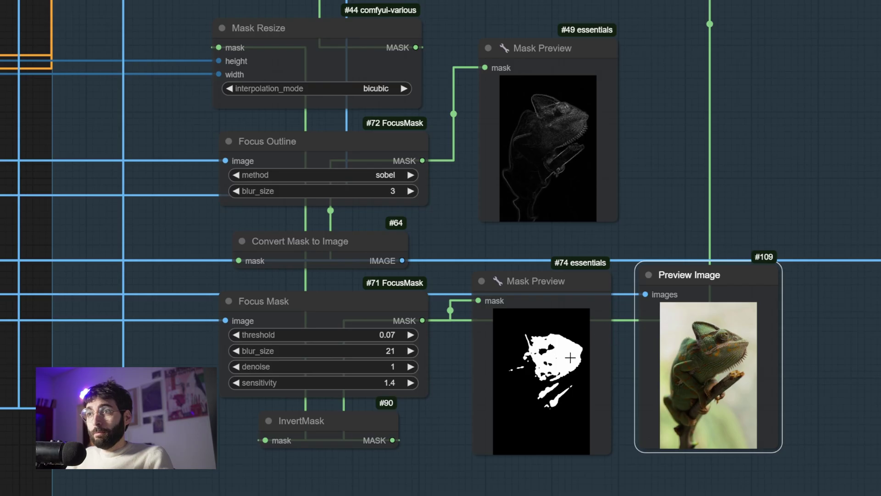
# Compare the solid Focus Mask preview against the Focus Outline node and its outline preview
pyautogui.click(577, 382)
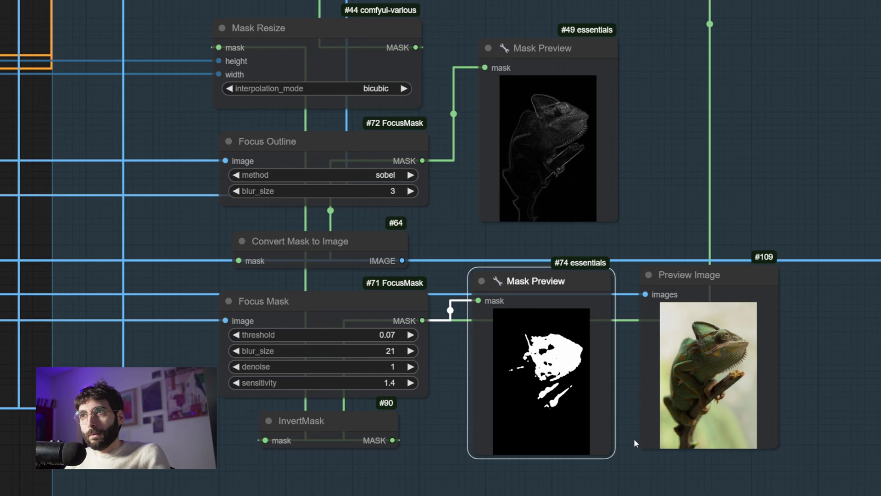
pyautogui.click(543, 71)
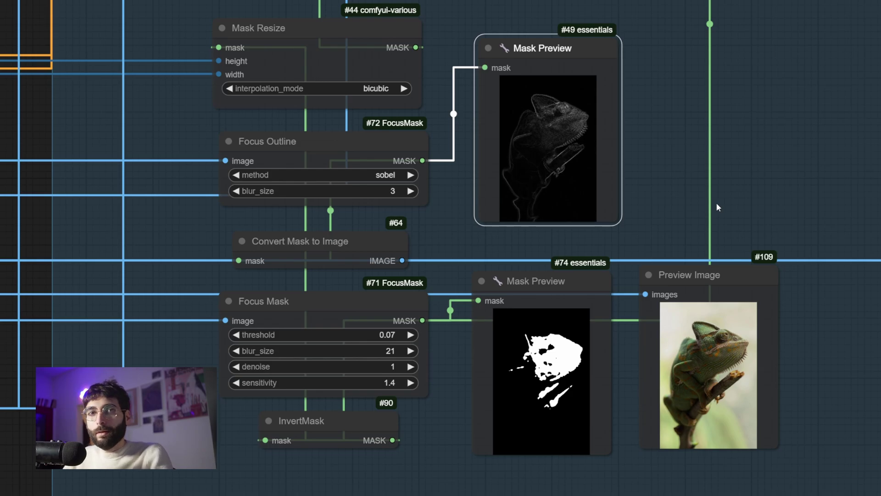
pyautogui.click(342, 142)
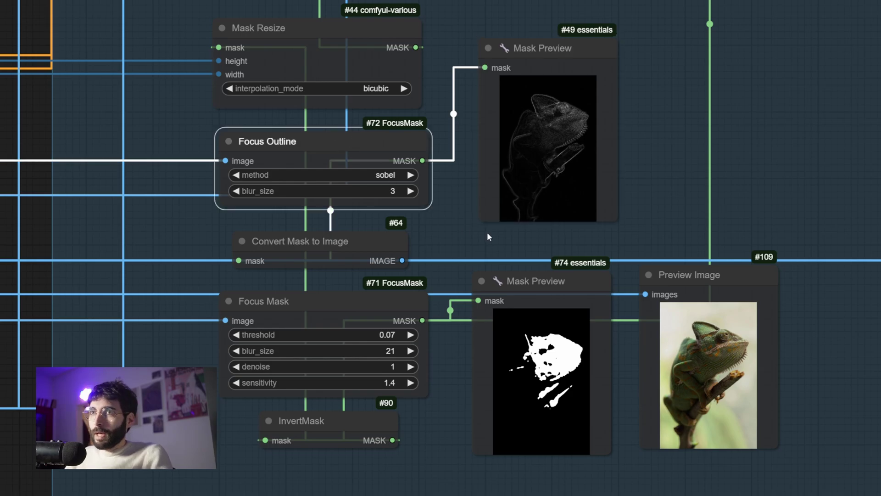
pyautogui.moveTo(679, 215); pyautogui.dragTo(668, 223)
pyautogui.click(537, 152)
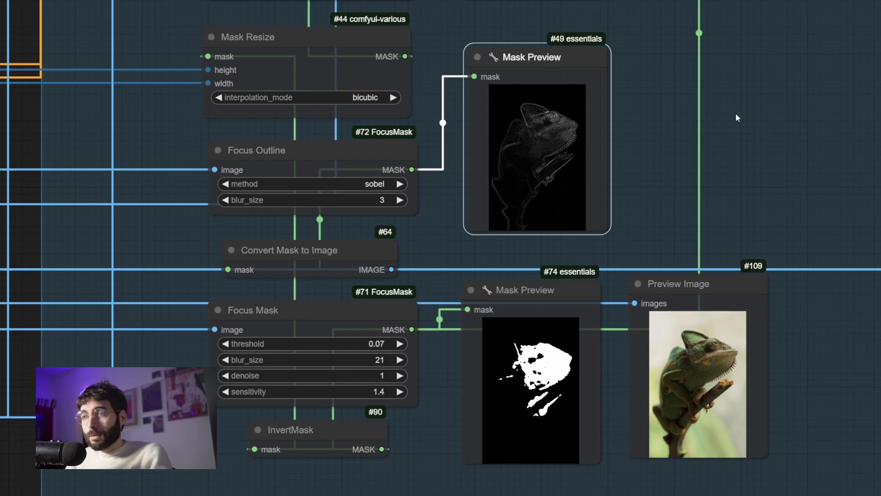
pyautogui.click(507, 381)
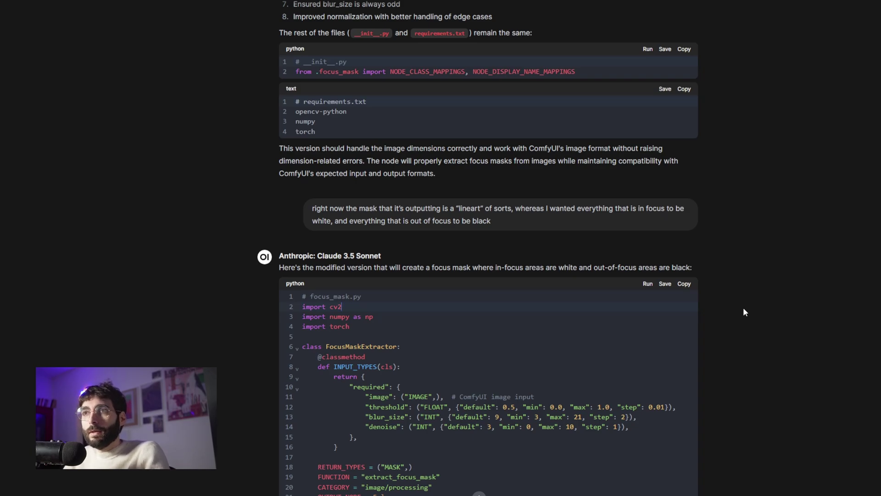
pyautogui.scroll(-5, 744, 312)
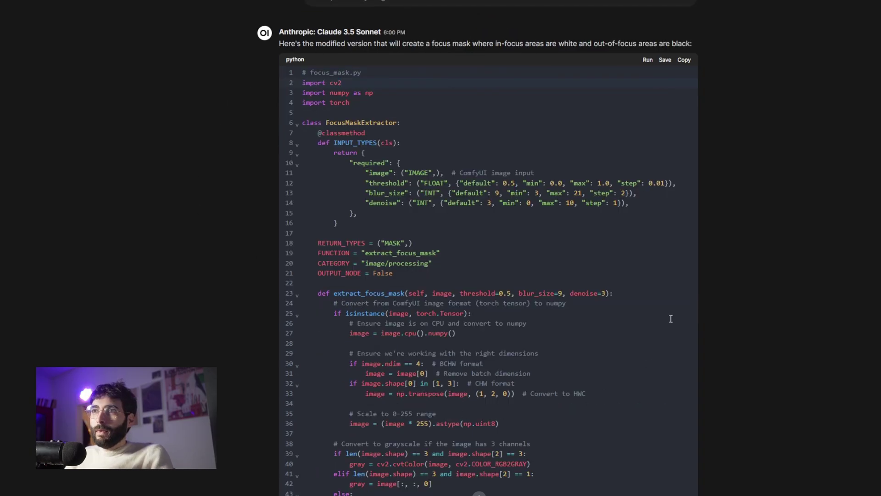
pyautogui.scroll(-10, 763, 347)
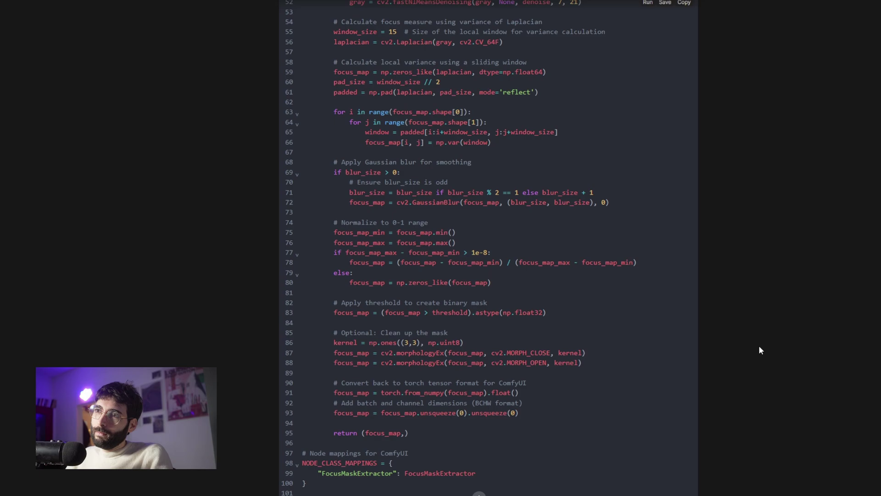
pyautogui.scroll(-15, 758, 352)
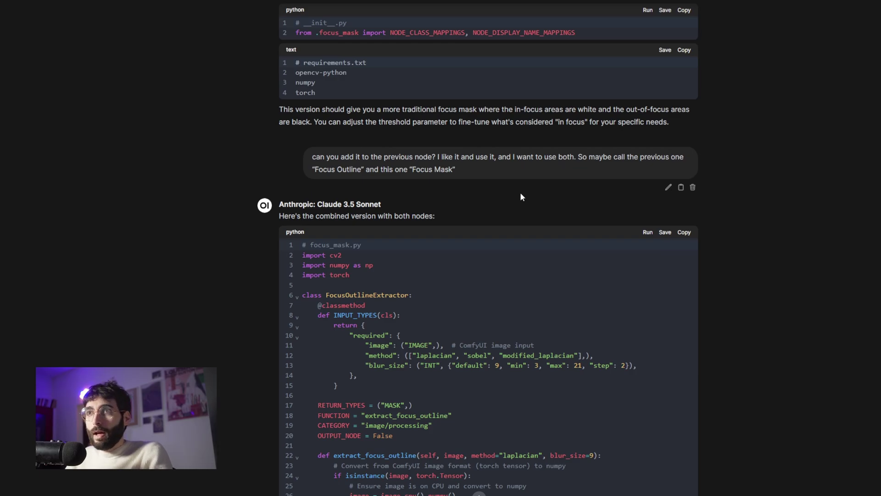
pyautogui.scroll(-19, 797, 315)
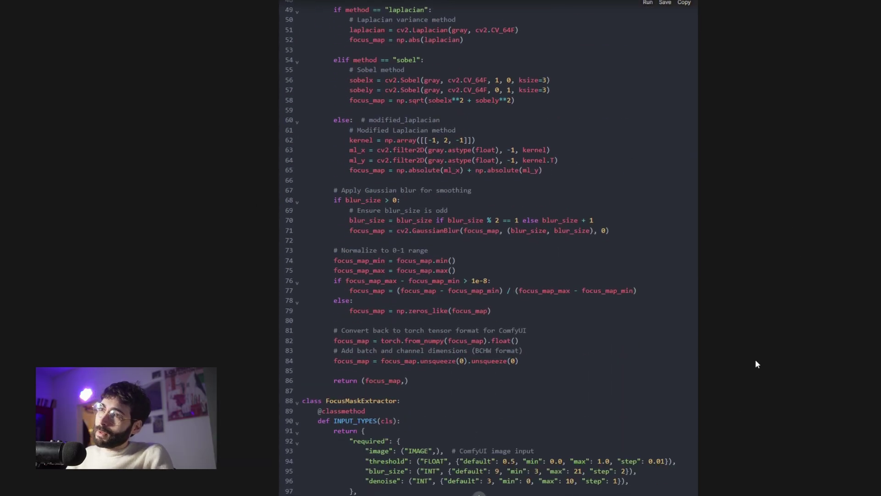
pyautogui.scroll(-15, 805, 414)
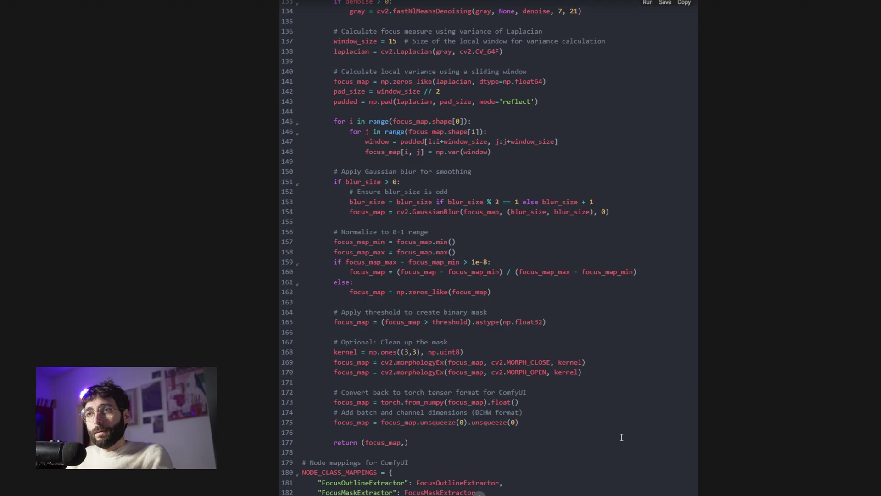
pyautogui.scroll(-4, 621, 437)
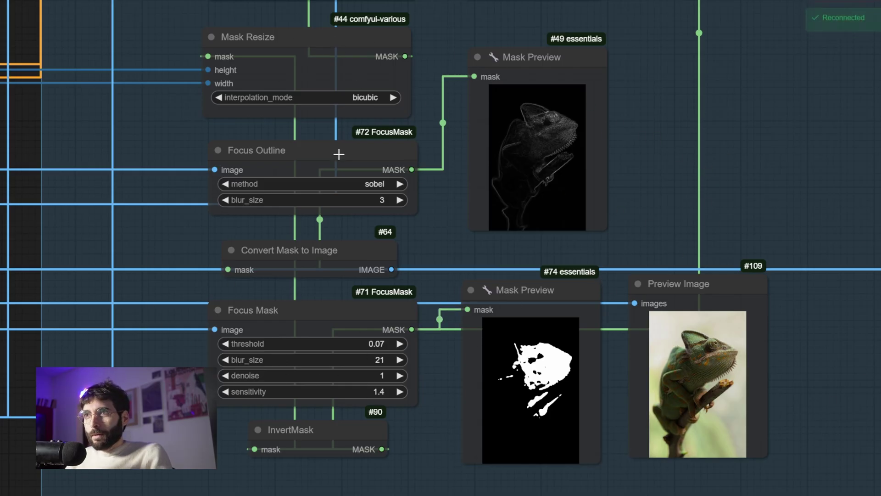
pyautogui.click(556, 92)
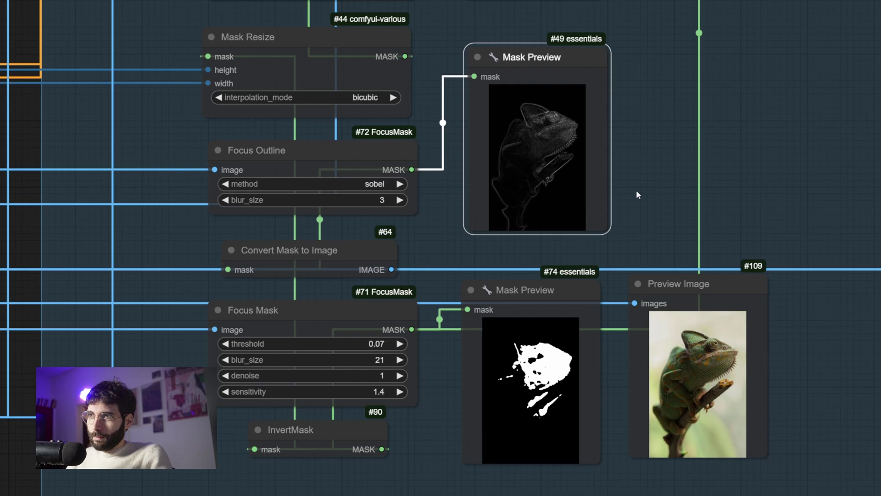
pyautogui.click(564, 296)
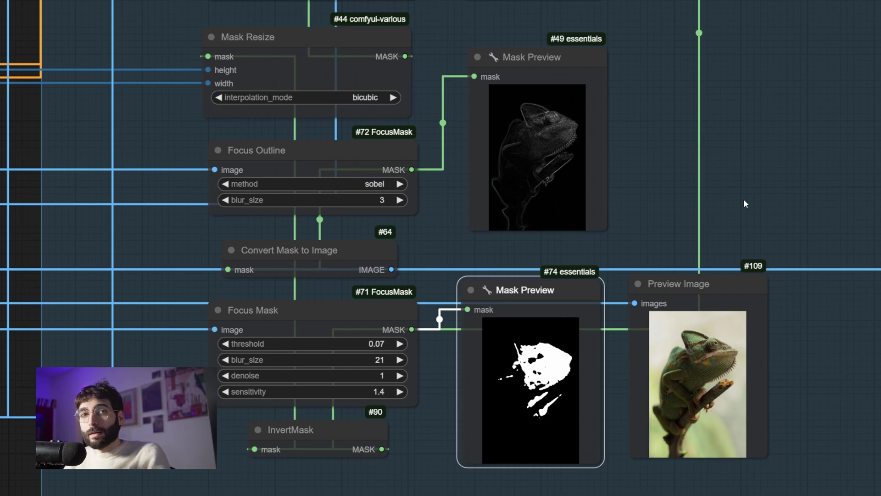
pyautogui.moveTo(701, 179); pyautogui.dragTo(705, 181)
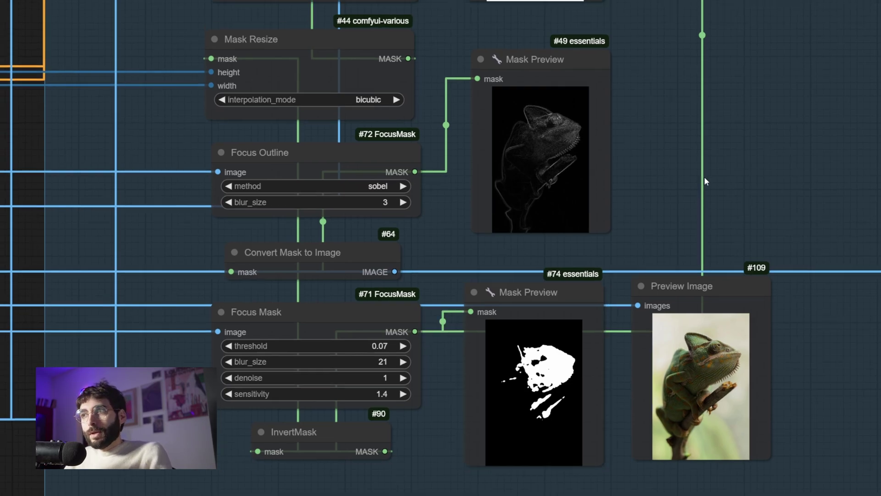
pyautogui.scroll(-5, 827, 240)
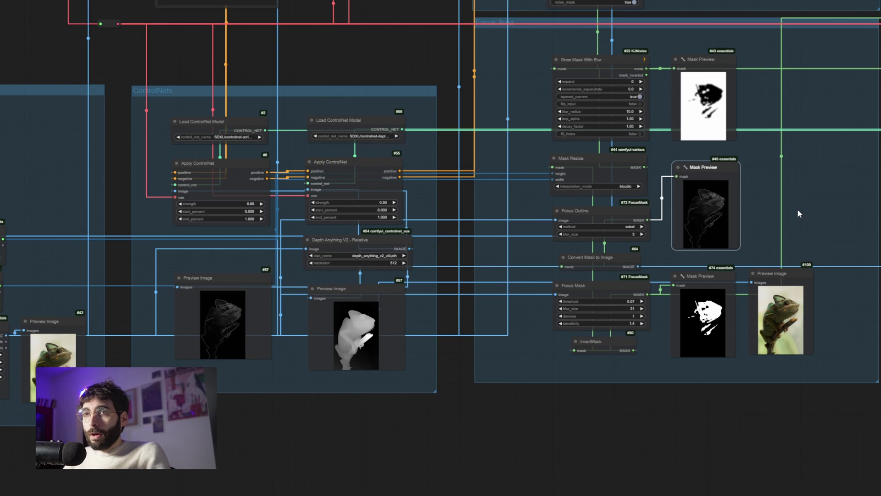
pyautogui.click(339, 167)
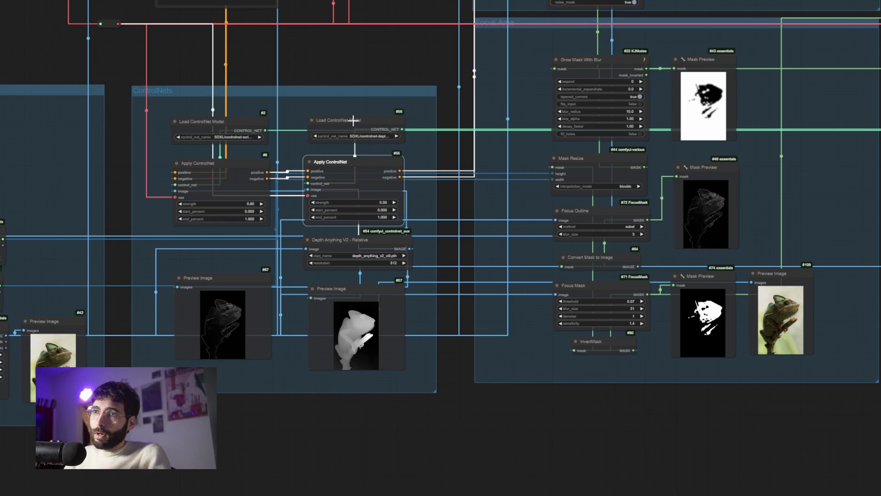
pyautogui.click(473, 307)
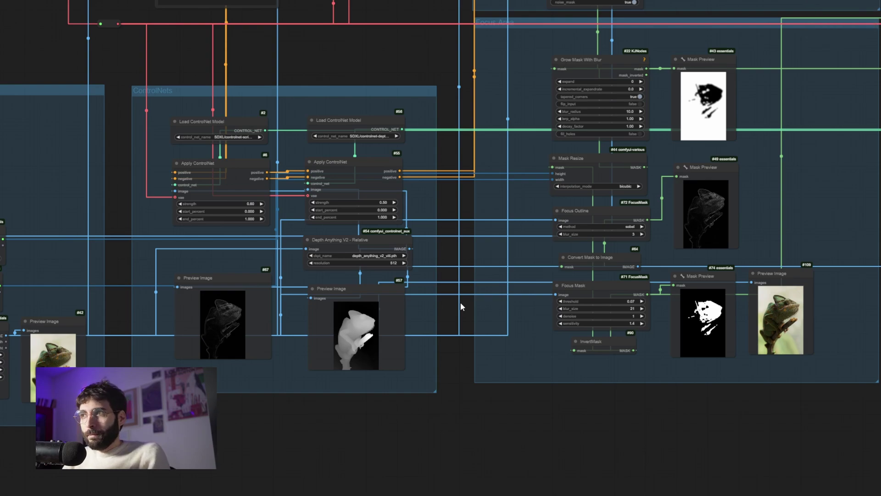
pyautogui.click(731, 228)
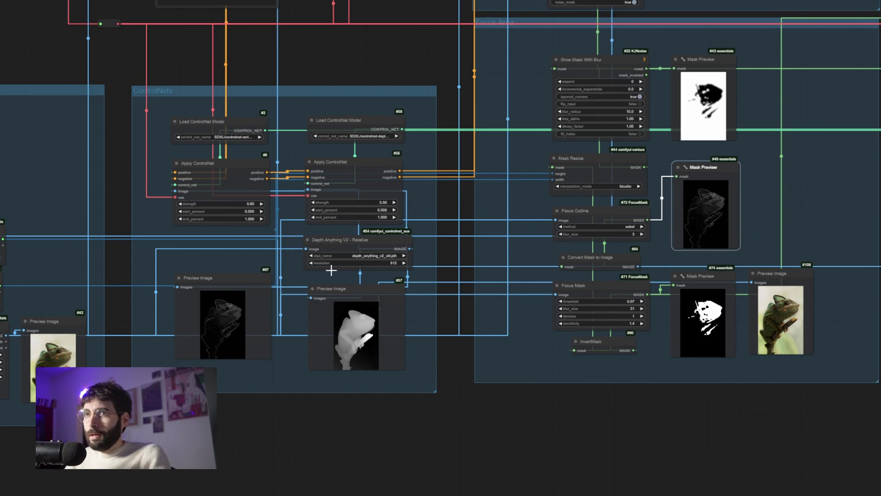
pyautogui.click(244, 305)
pyautogui.click(245, 187)
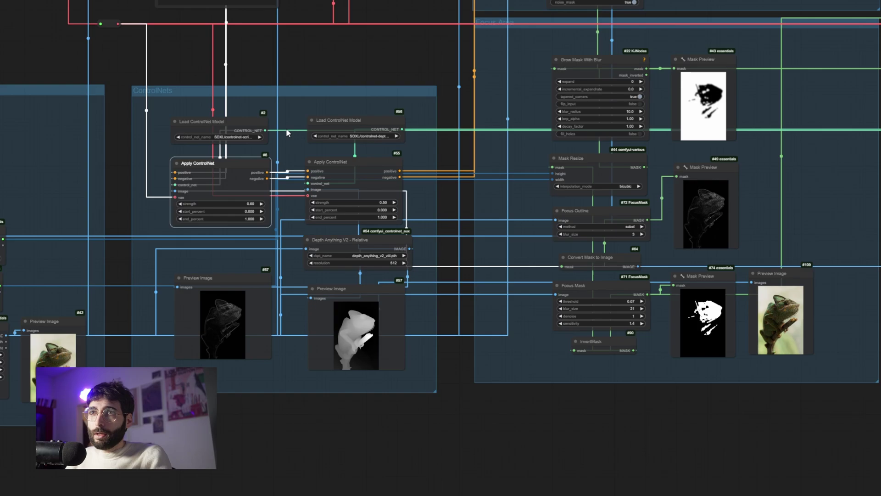
pyautogui.click(490, 318)
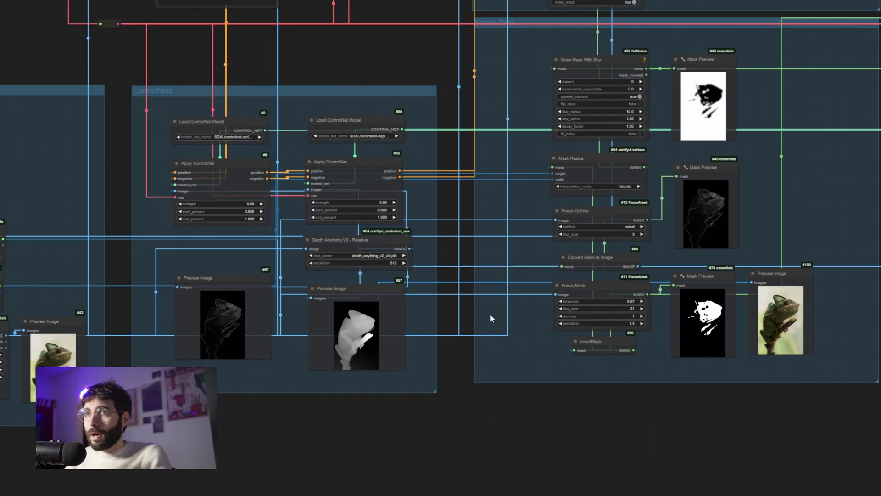
pyautogui.click(687, 213)
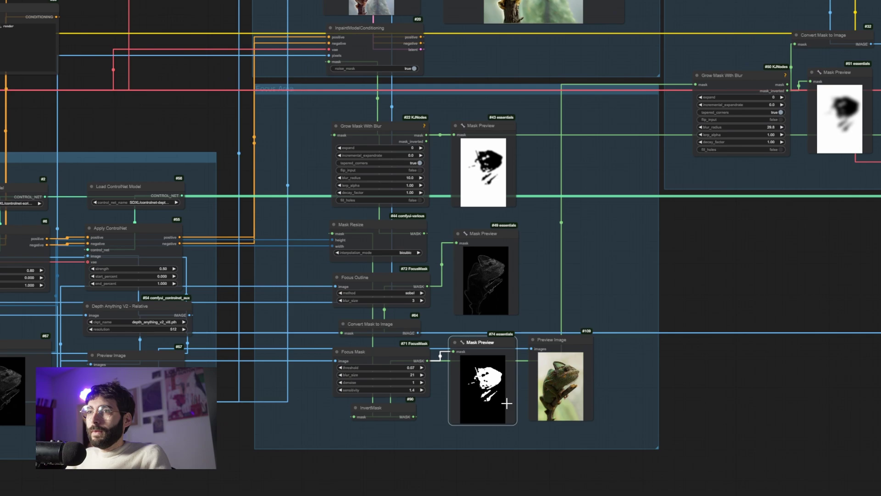
# Point out the InvertMask node and the grown mask preview
pyautogui.click(577, 301)
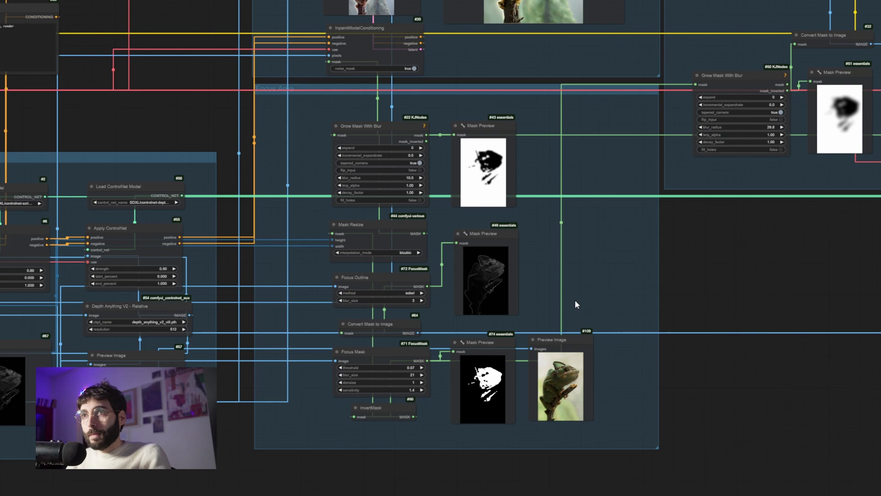
pyautogui.click(378, 413)
pyautogui.click(509, 137)
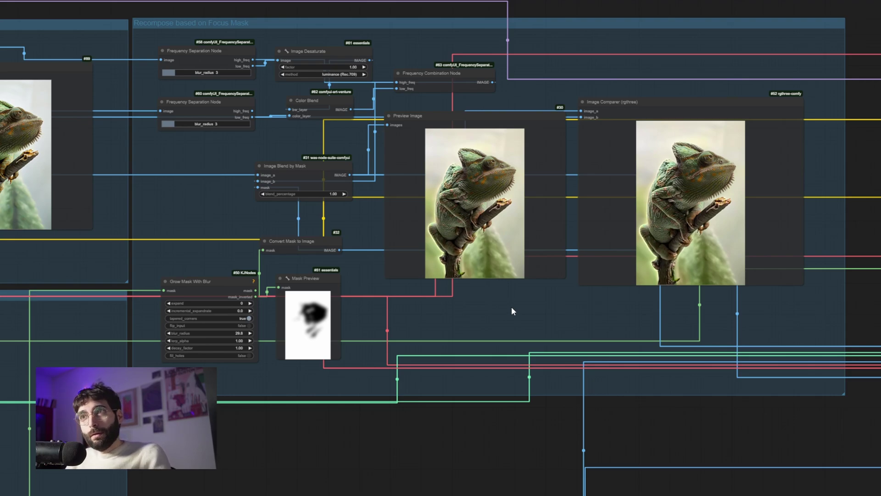
# Highlight the Image Blend by Mask, blurred mask preview and Color Blend connections
pyautogui.click(284, 166)
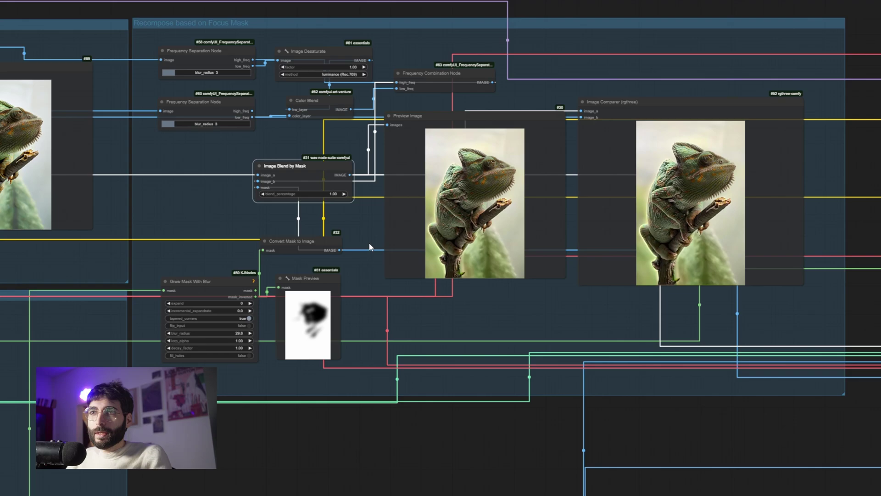
pyautogui.click(340, 296)
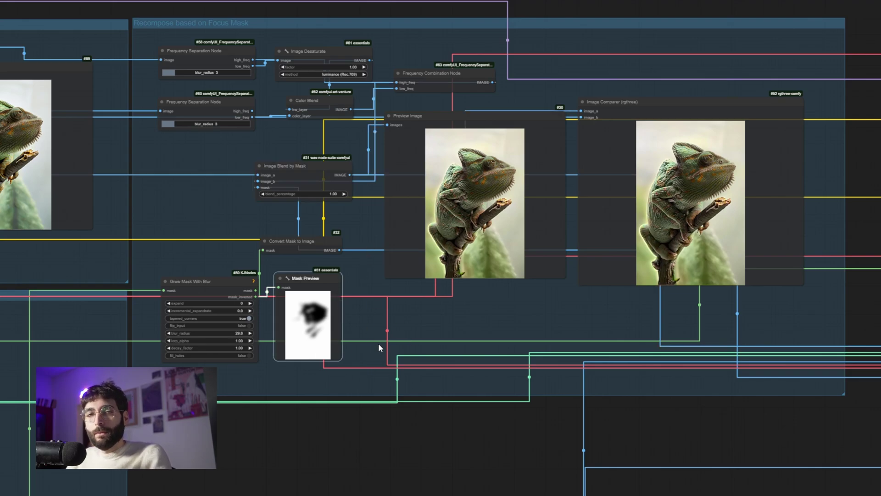
pyautogui.click(332, 104)
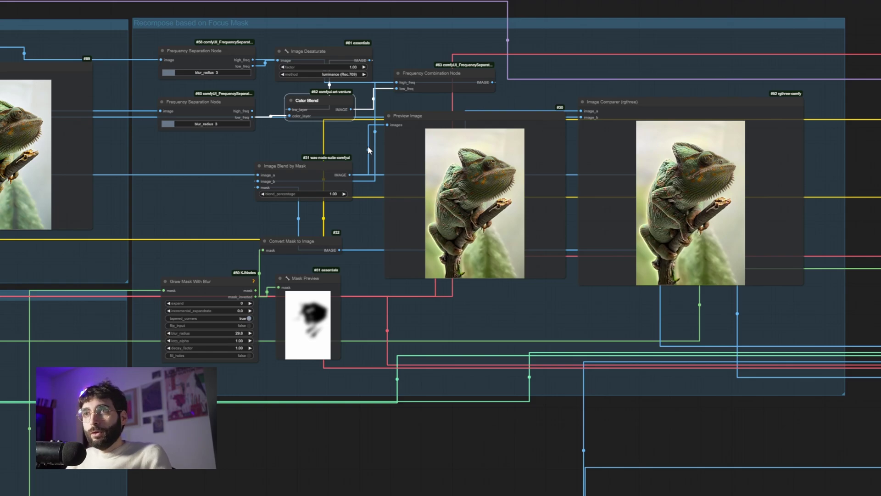
# Trace both Frequency Separation nodes, then lower blend_percentage from 1.00 to 0.64
pyautogui.click(215, 55)
pyautogui.click(210, 100)
pyautogui.click(335, 102)
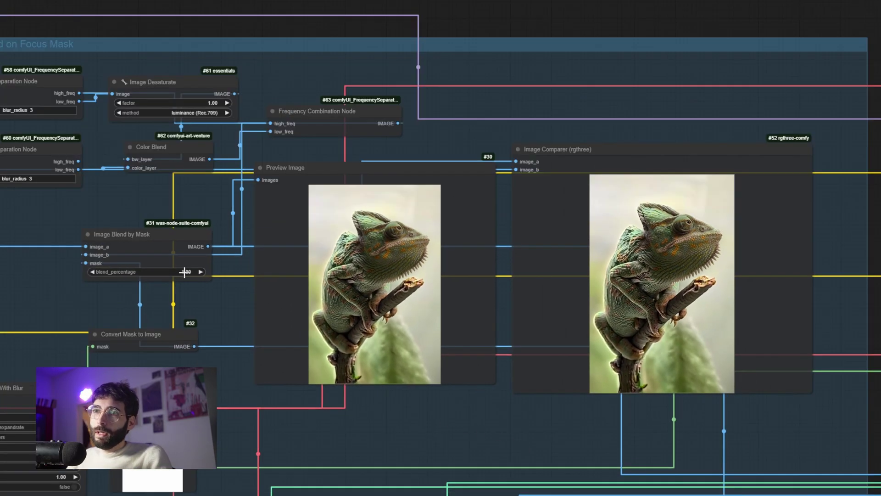
pyautogui.moveTo(171, 275); pyautogui.dragTo(164, 277)
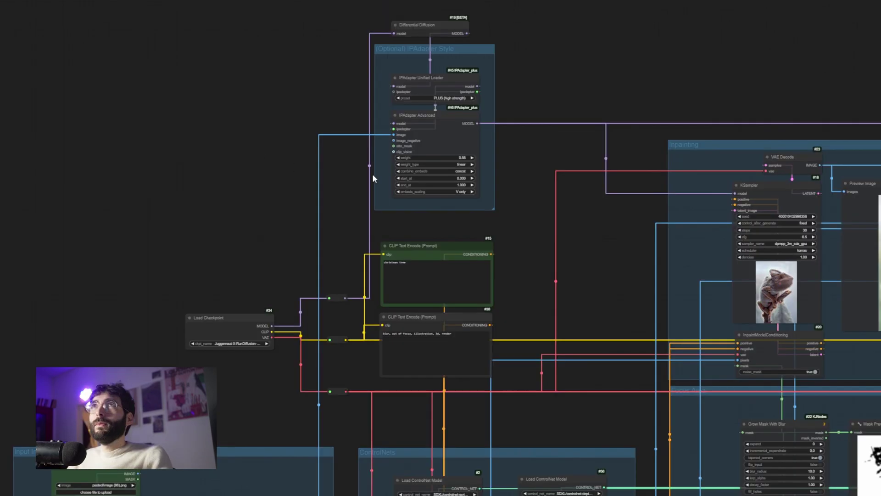
# Highlight the Differential Diffusion, IPAdapter Advanced and Load Checkpoint nodes' connections
pyautogui.click(422, 25)
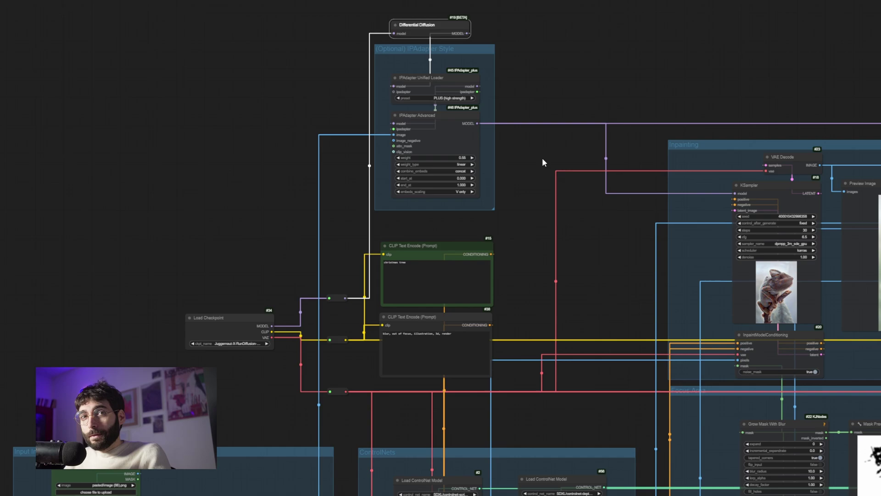
pyautogui.click(441, 147)
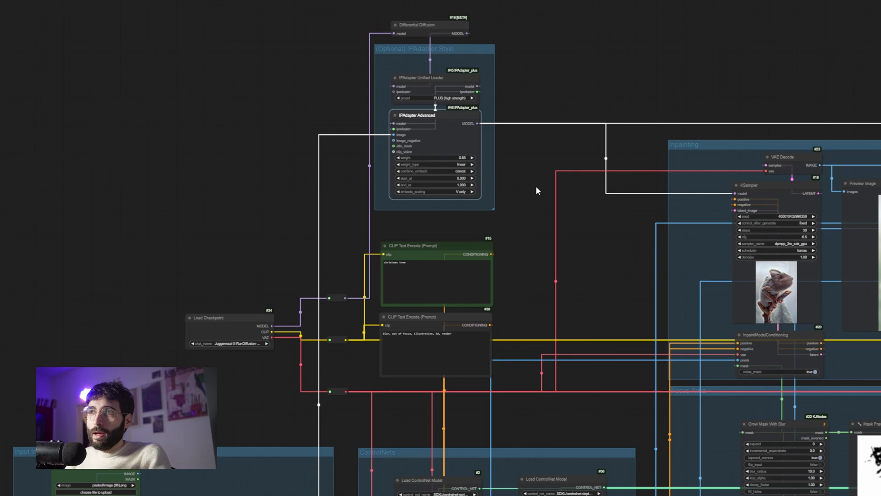
pyautogui.moveTo(211, 318); pyautogui.dragTo(209, 311)
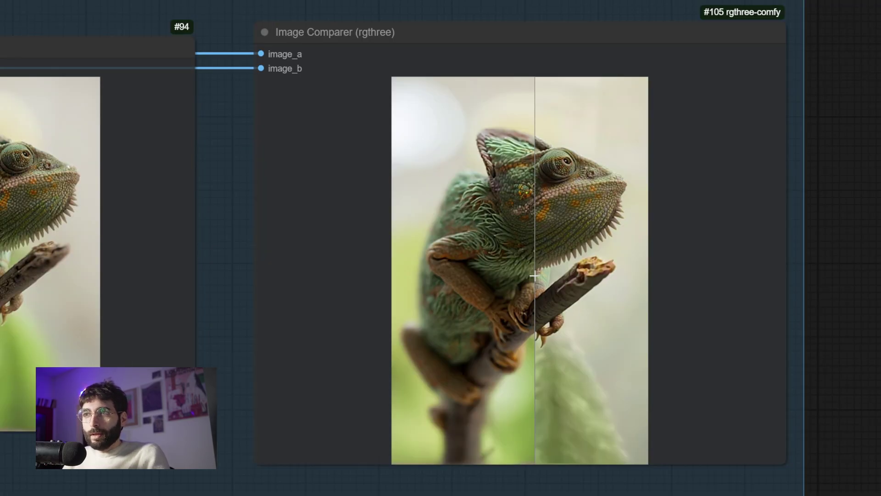
# Zoom out and highlight the ControlNet nodes with their depth map and lineart previews
pyautogui.scroll(-3, 308, 276)
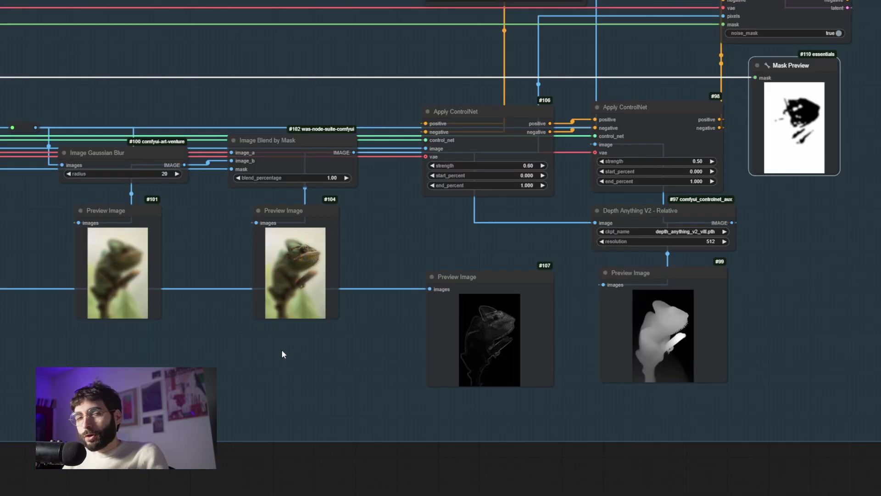
pyautogui.click(444, 279)
pyautogui.moveTo(412, 64); pyautogui.dragTo(715, 370)
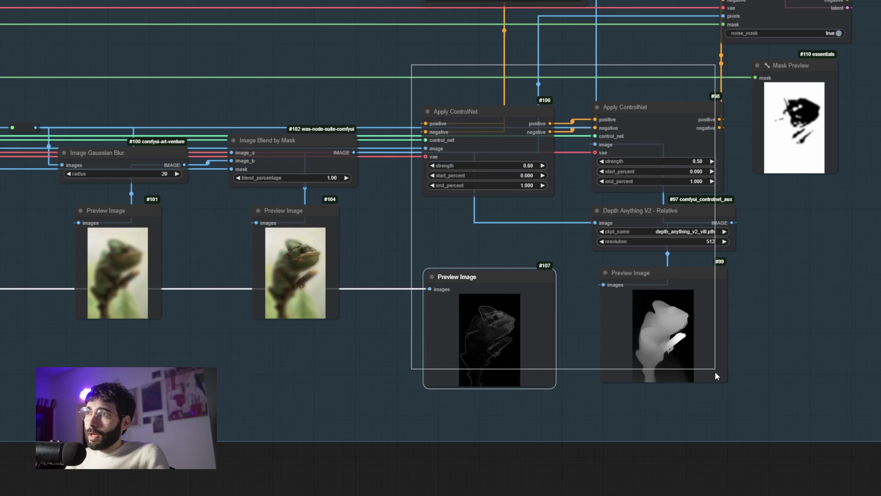
pyautogui.click(631, 415)
pyautogui.click(665, 379)
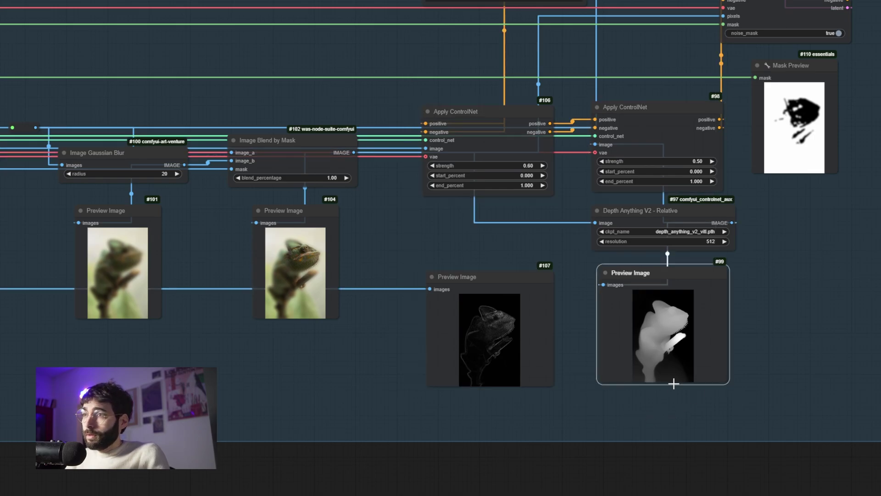
pyautogui.click(548, 381)
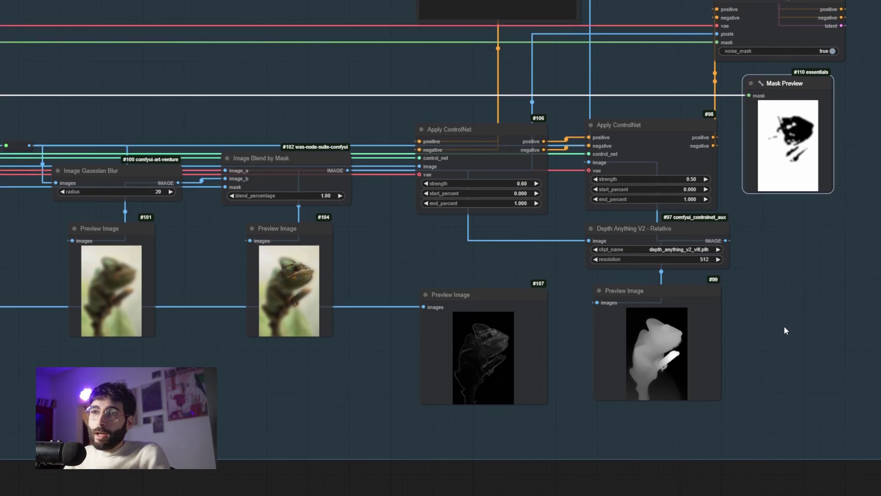
# Highlight the fully blurred chameleon preview and the blended preview with sharp chameleon
pyautogui.click(448, 268)
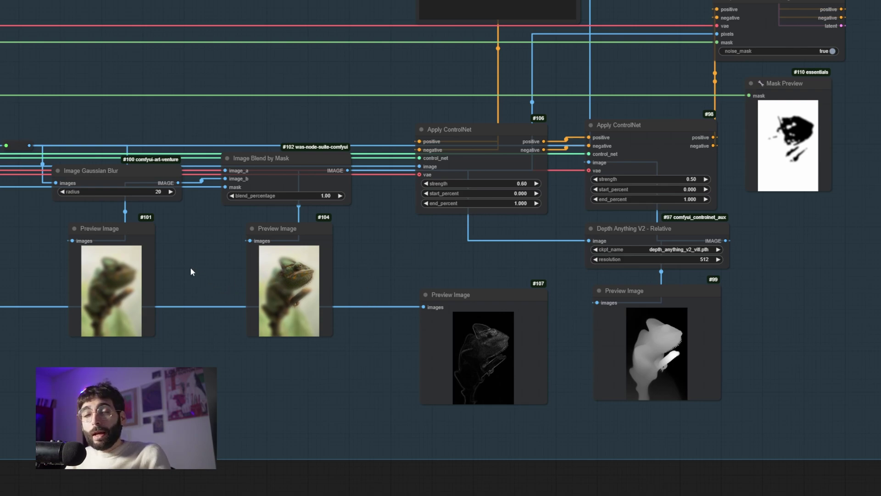
pyautogui.click(105, 276)
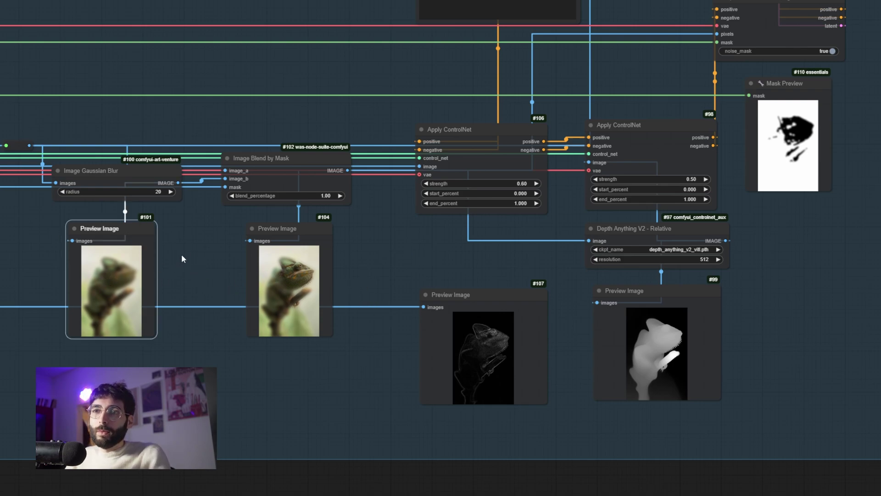
pyautogui.click(193, 262)
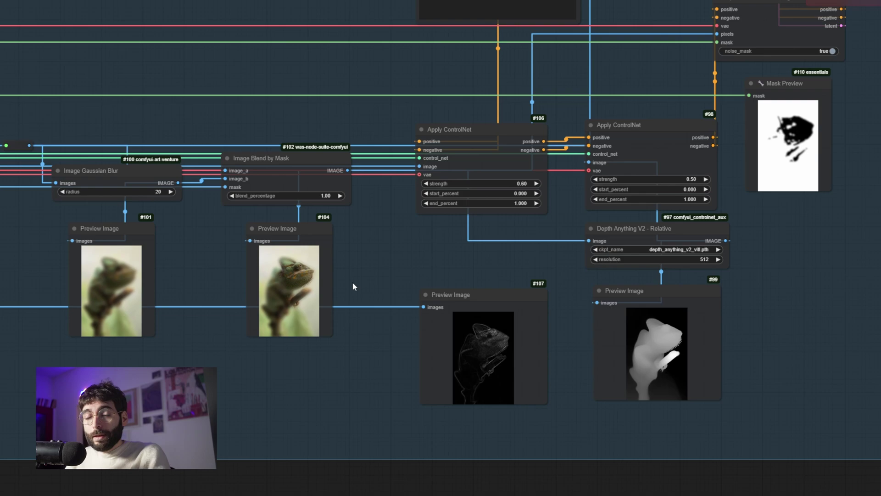
pyautogui.click(314, 281)
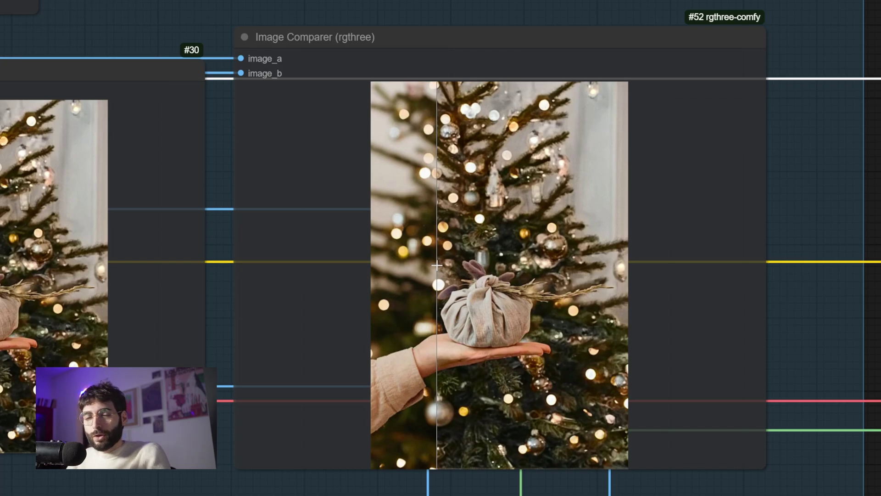
# Highlight the Focus Outline edge preview and the Focus Mask preview of the tree
pyautogui.click(442, 153)
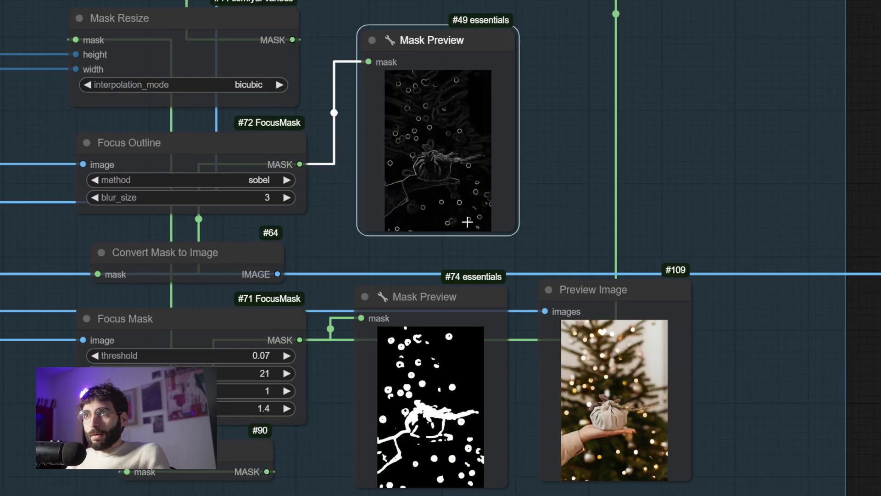
pyautogui.click(380, 373)
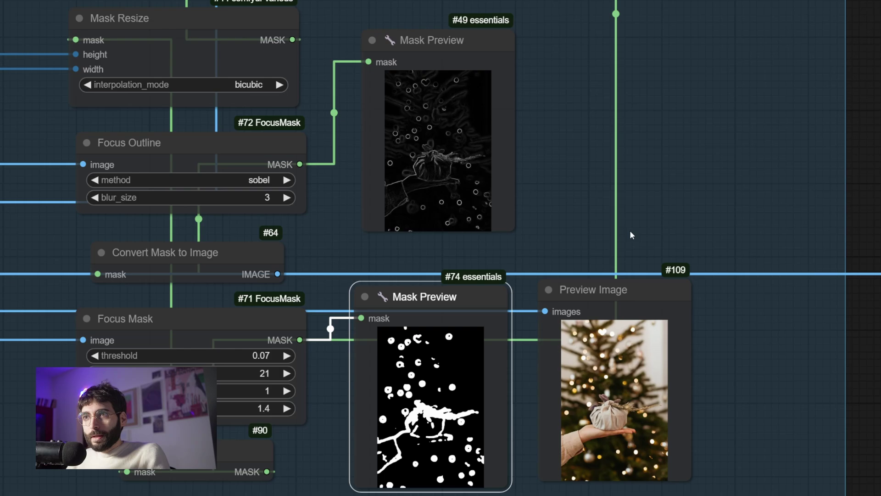